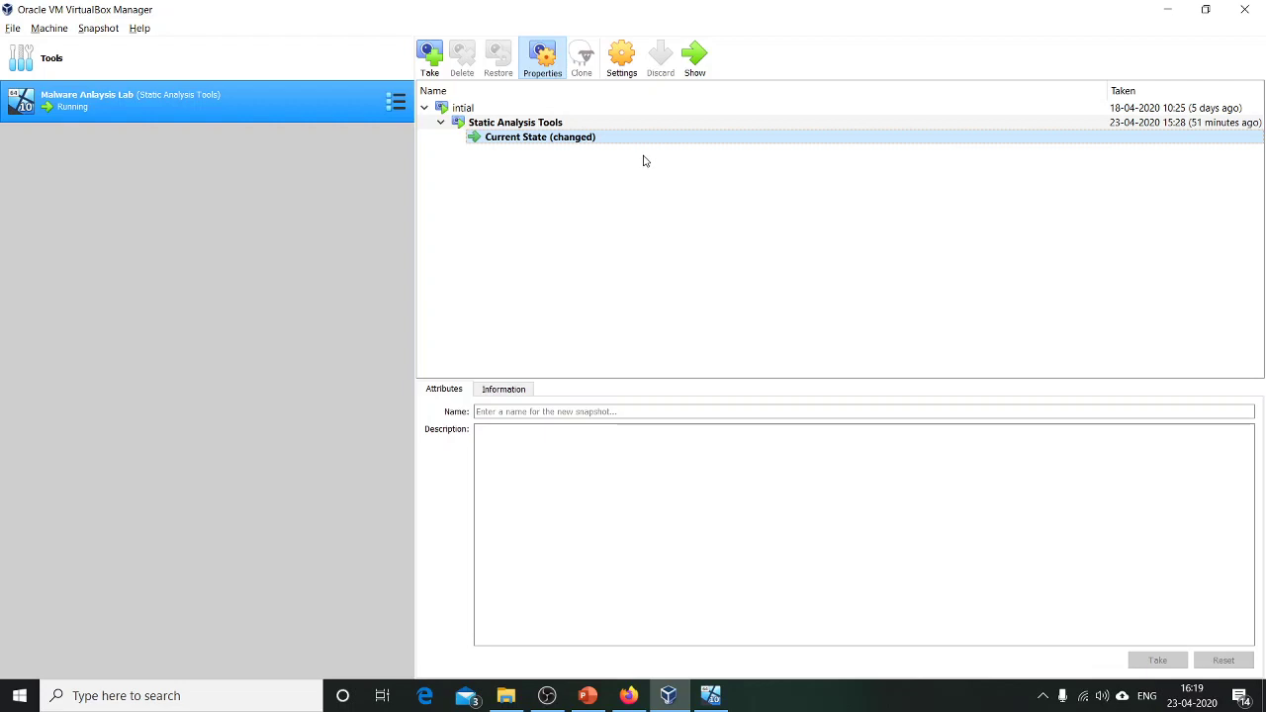
- Review the Adapter 1 attachment options in the Malware Anlaysis Lab network settings, keep Host-only Adapter selected, and close without saving
click(622, 61)
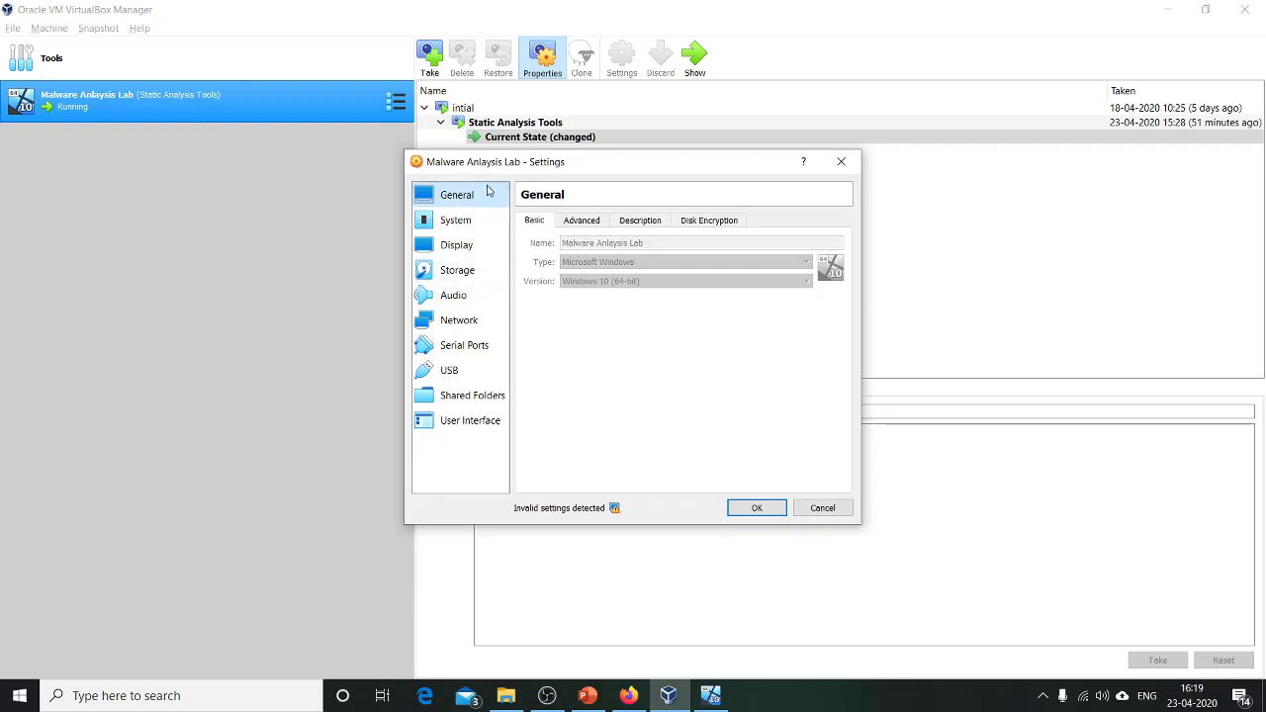
click(468, 326)
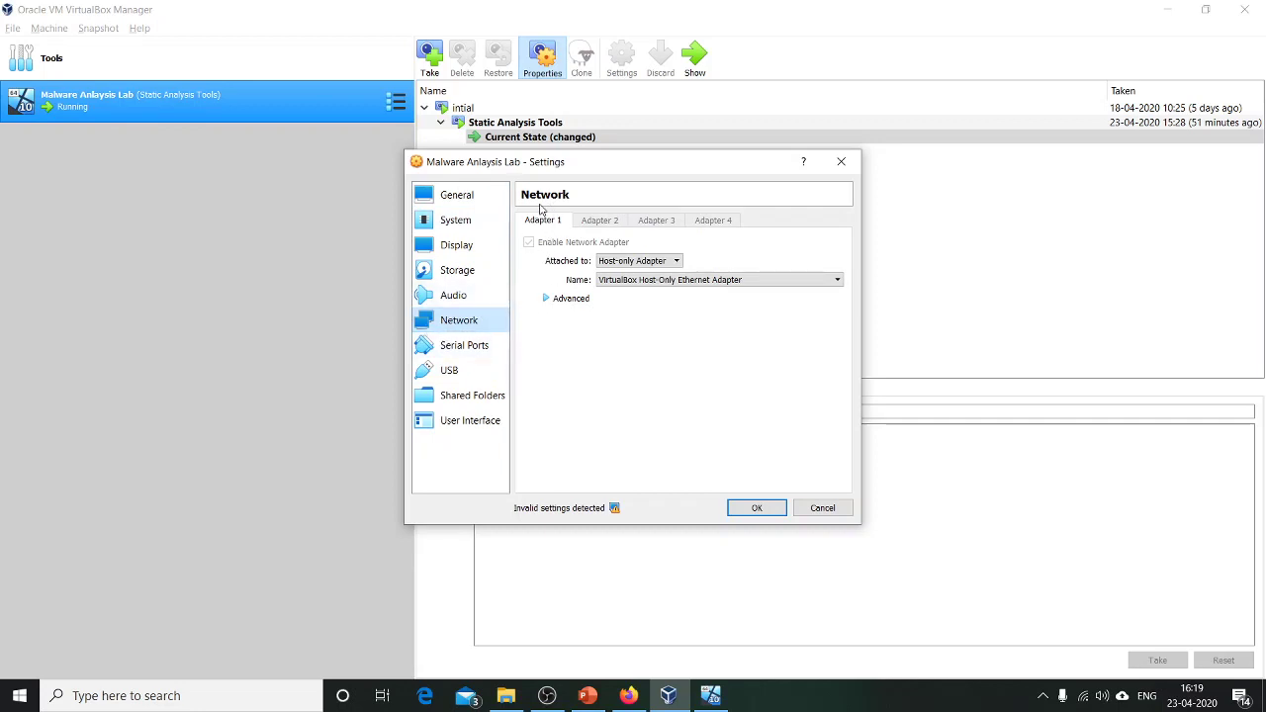
click(676, 263)
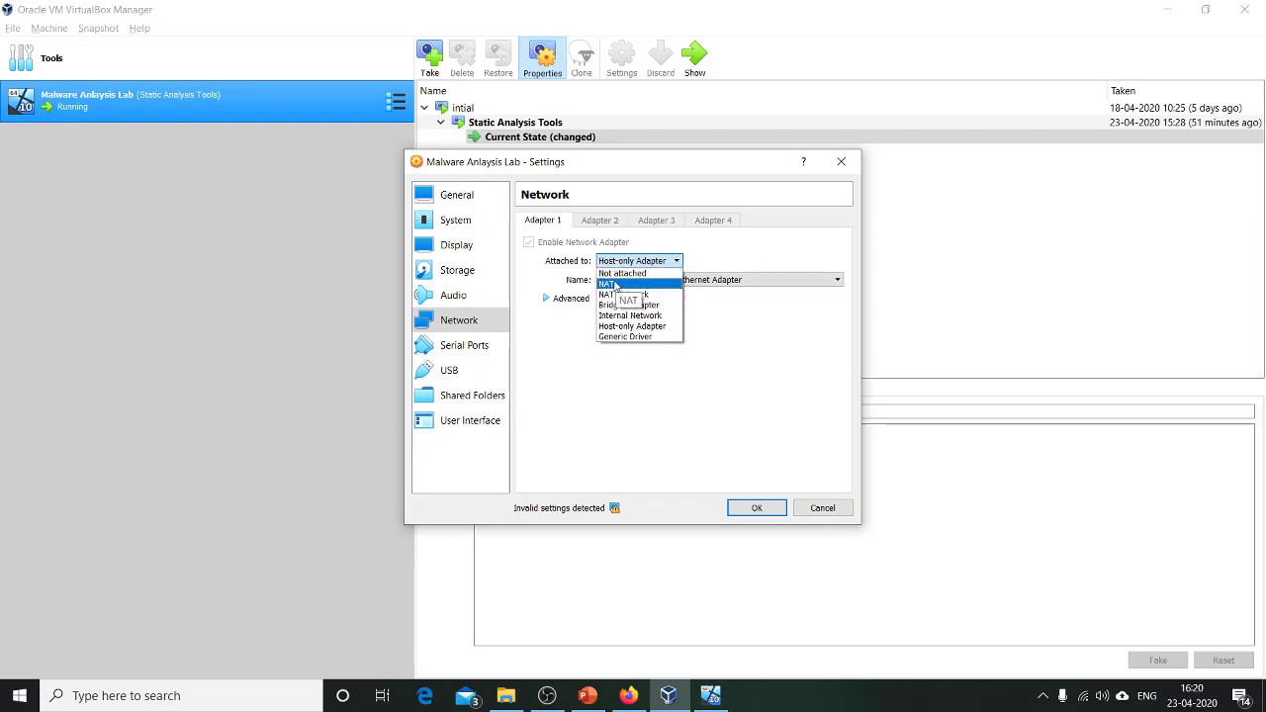
click(664, 326)
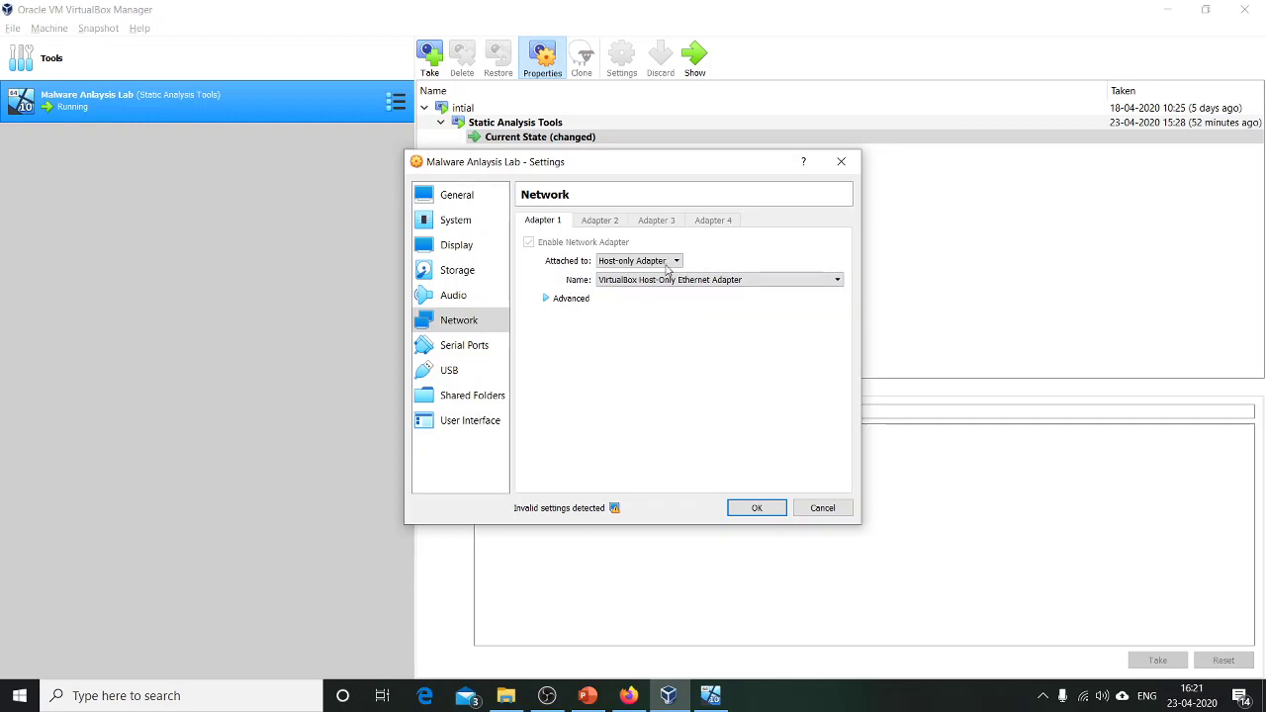
click(636, 261)
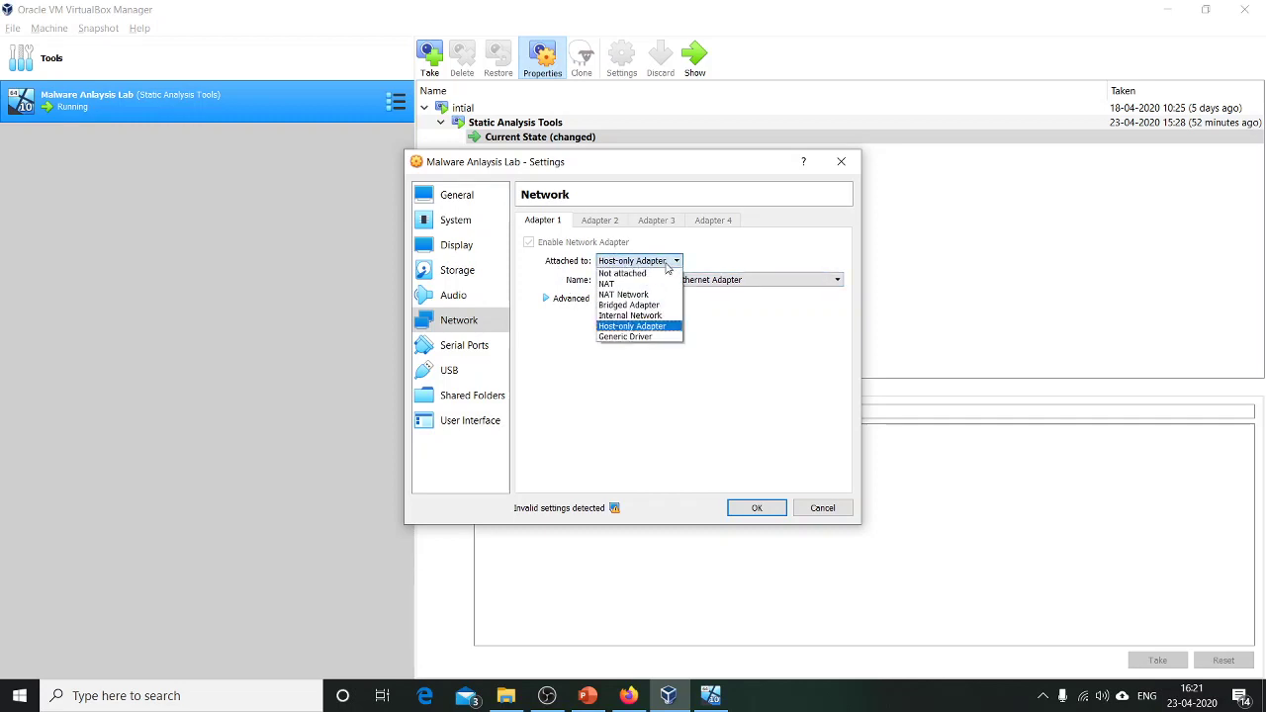
click(645, 327)
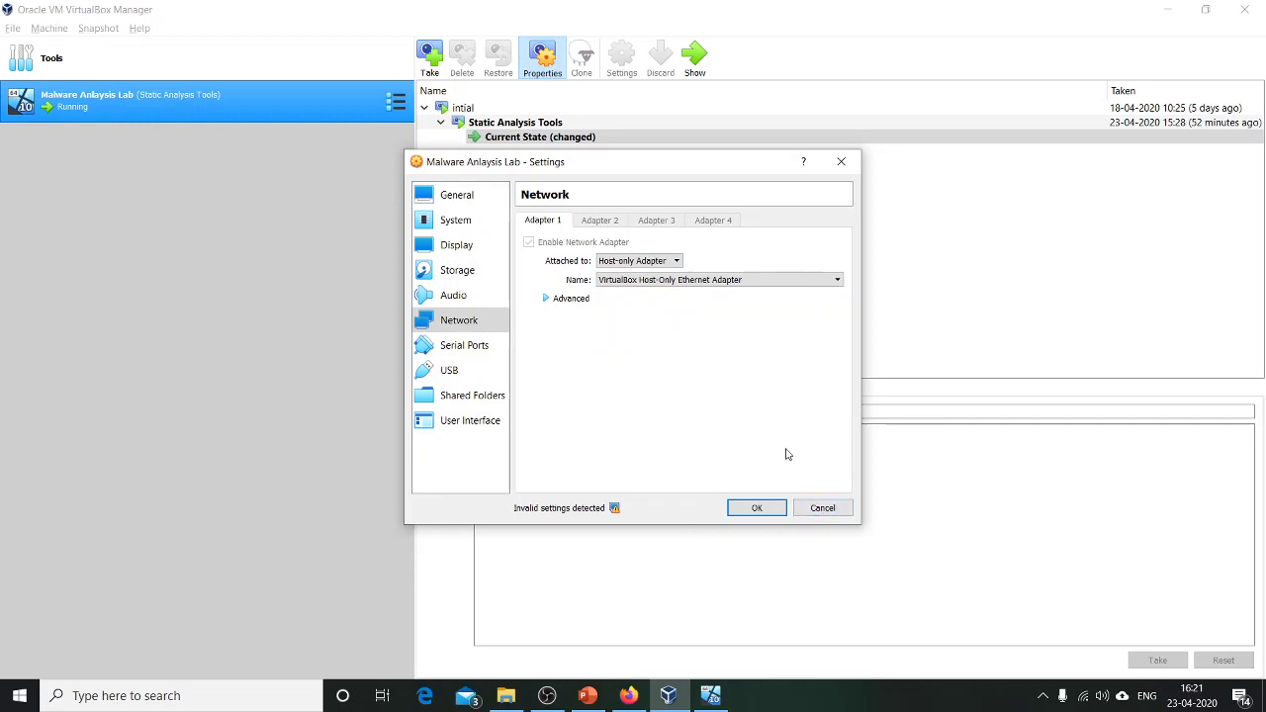
click(834, 510)
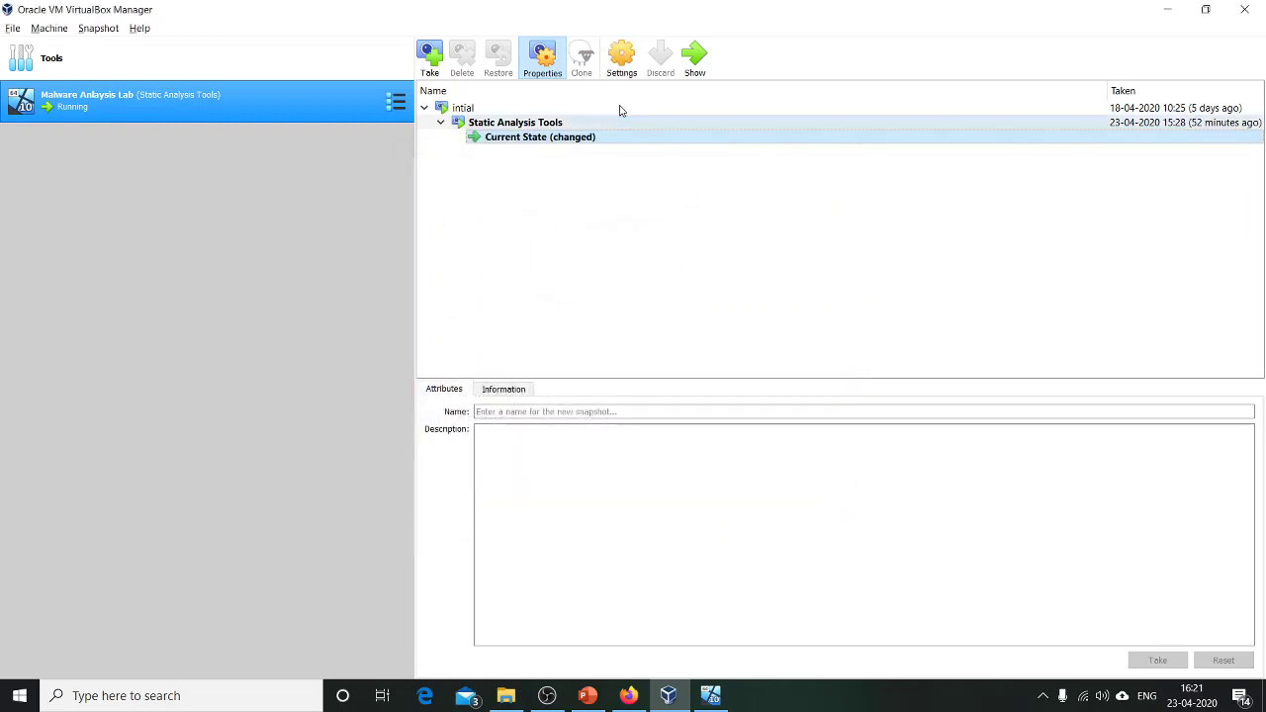
- Review the Shared Clipboard and Drag'n'Drop options in the machine's advanced general settings, leaving both Bidirectional, and close without saving
click(620, 62)
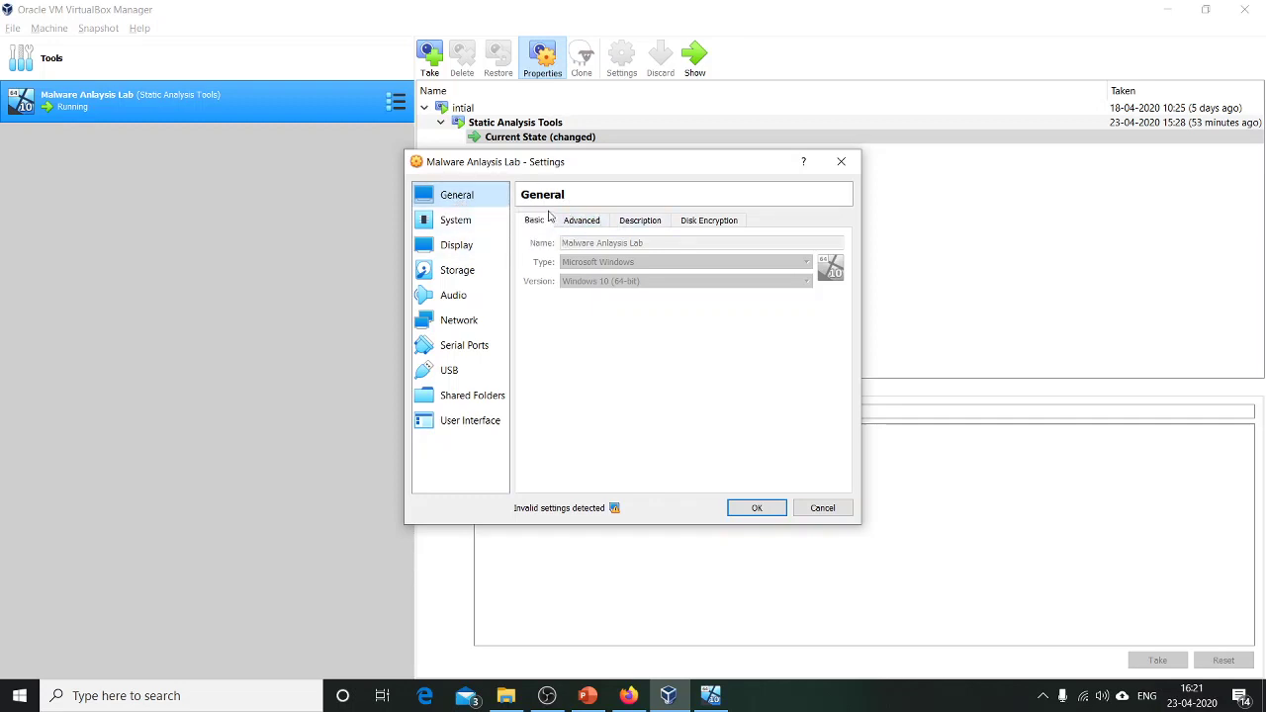
click(580, 222)
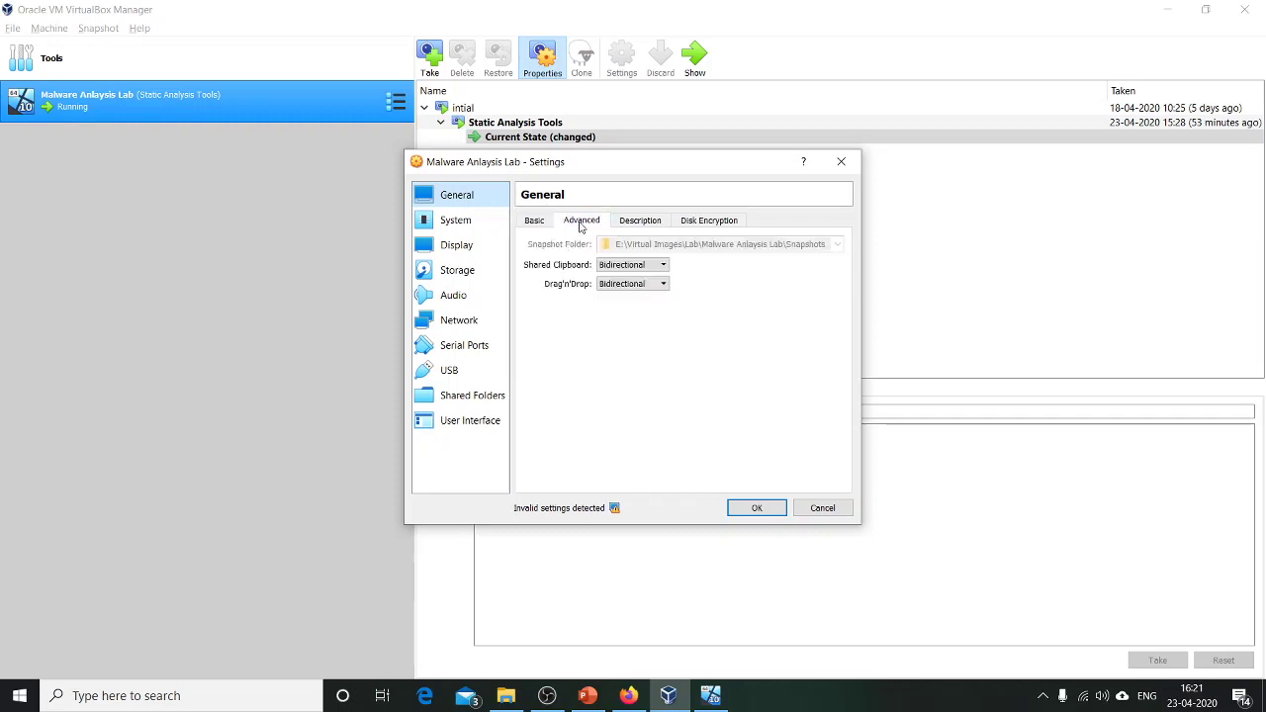
click(659, 268)
click(644, 305)
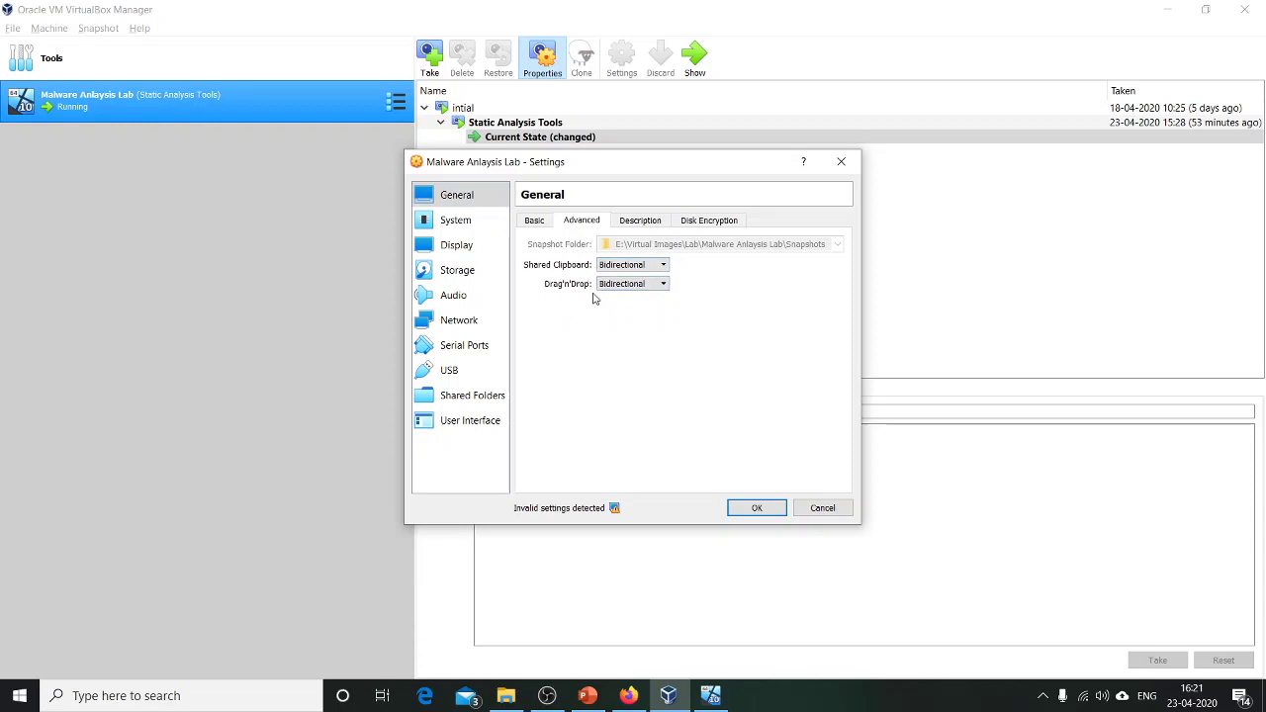
click(651, 287)
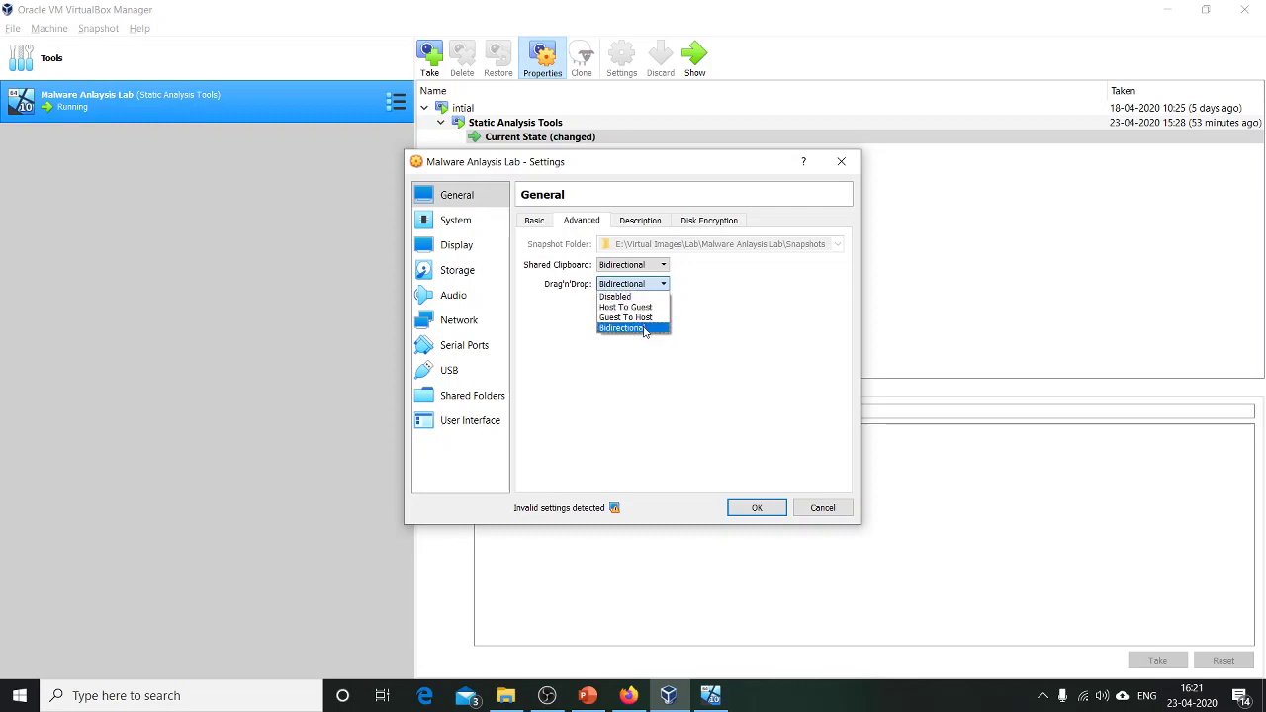
click(644, 329)
click(661, 285)
click(686, 317)
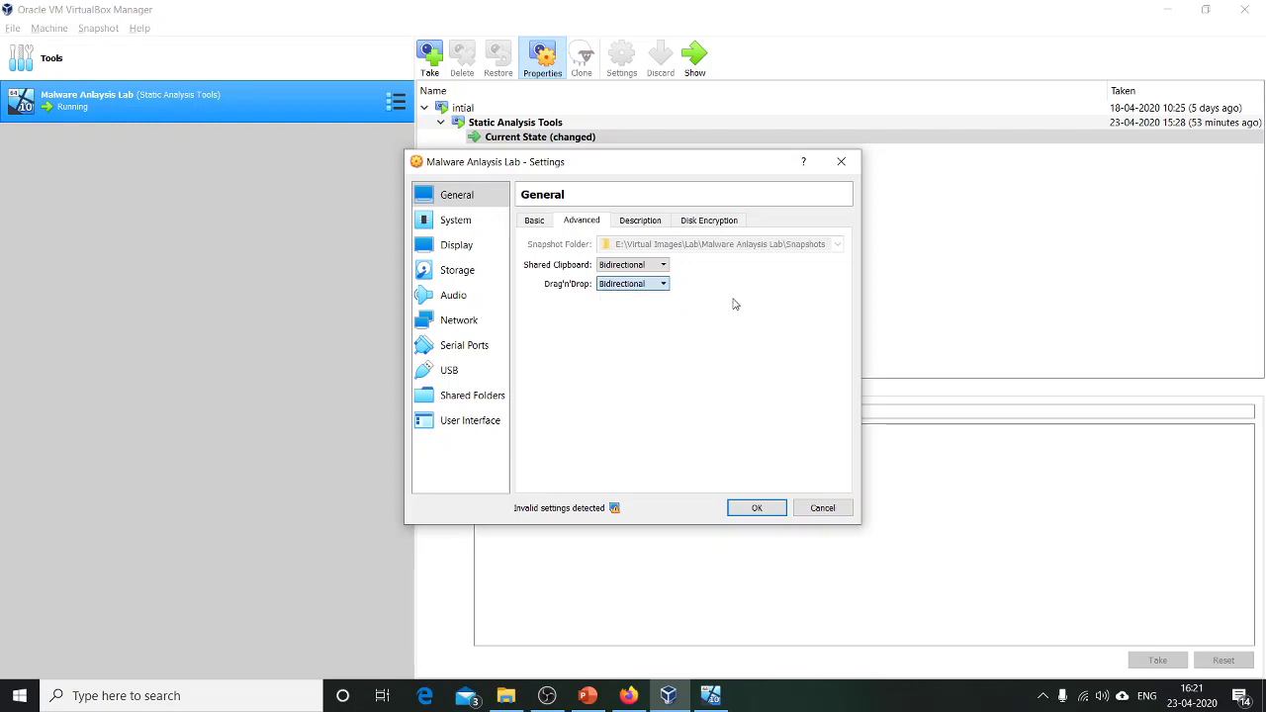
click(651, 265)
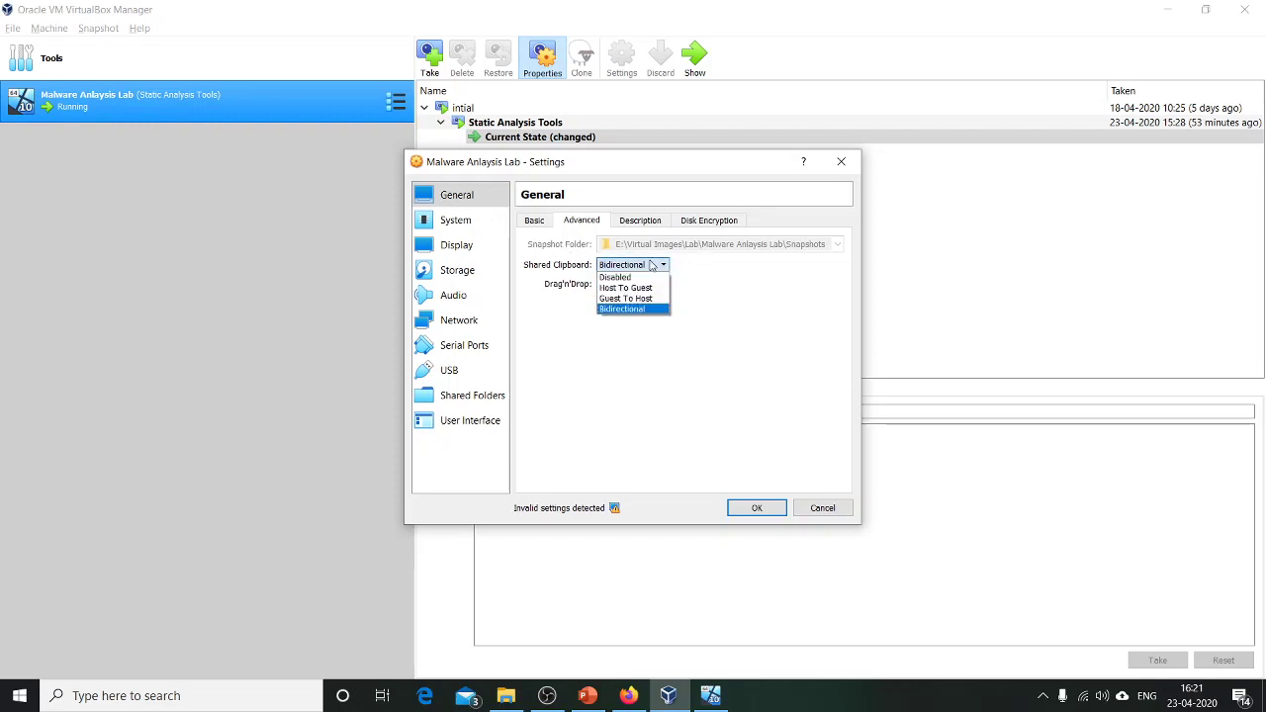
click(633, 328)
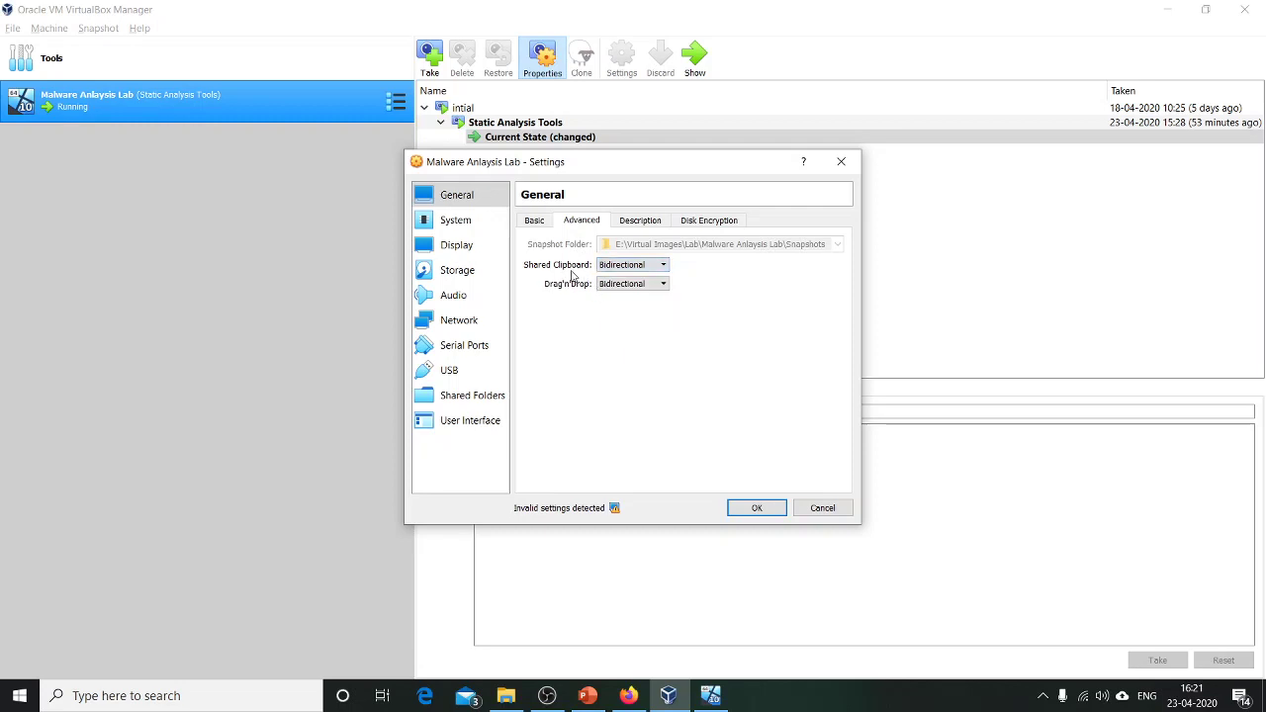
click(822, 507)
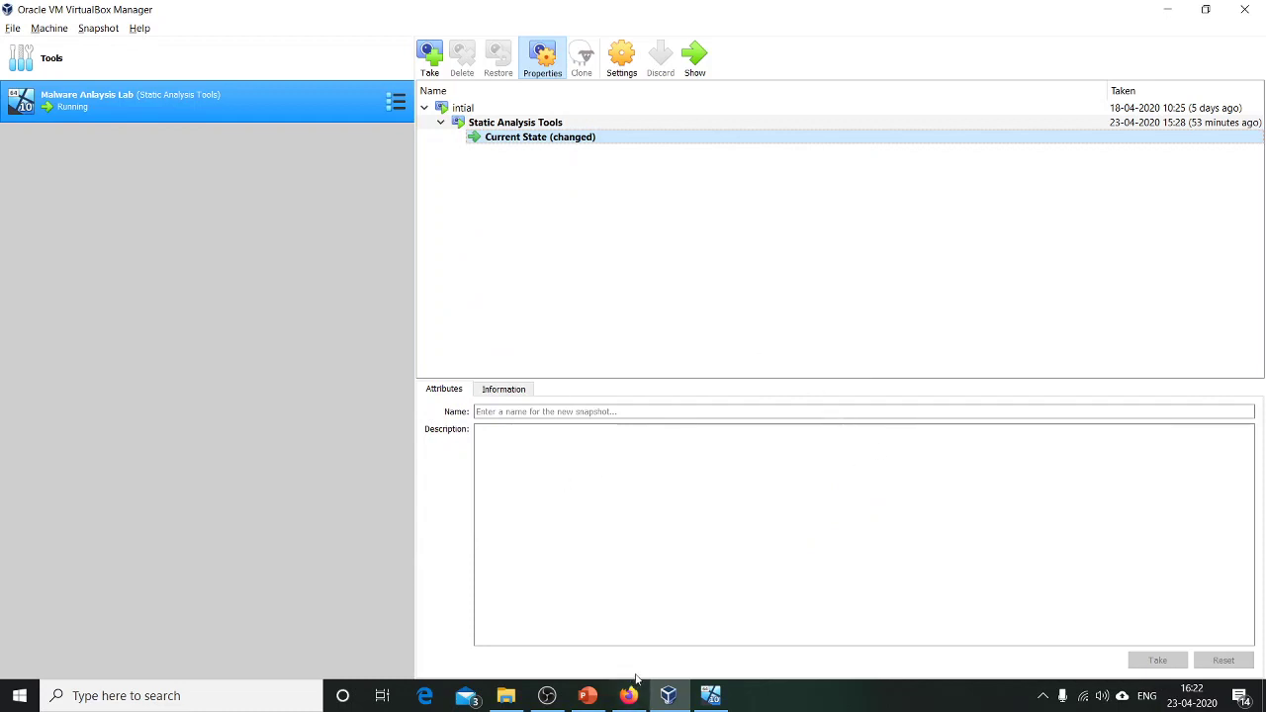
- Switch to the running Malware Anlaysis Lab machine and locate Fakenet1.0c.zip in the desktop's Malware Anlaysis Tools folder, then close the folder
mouse_move(720, 696)
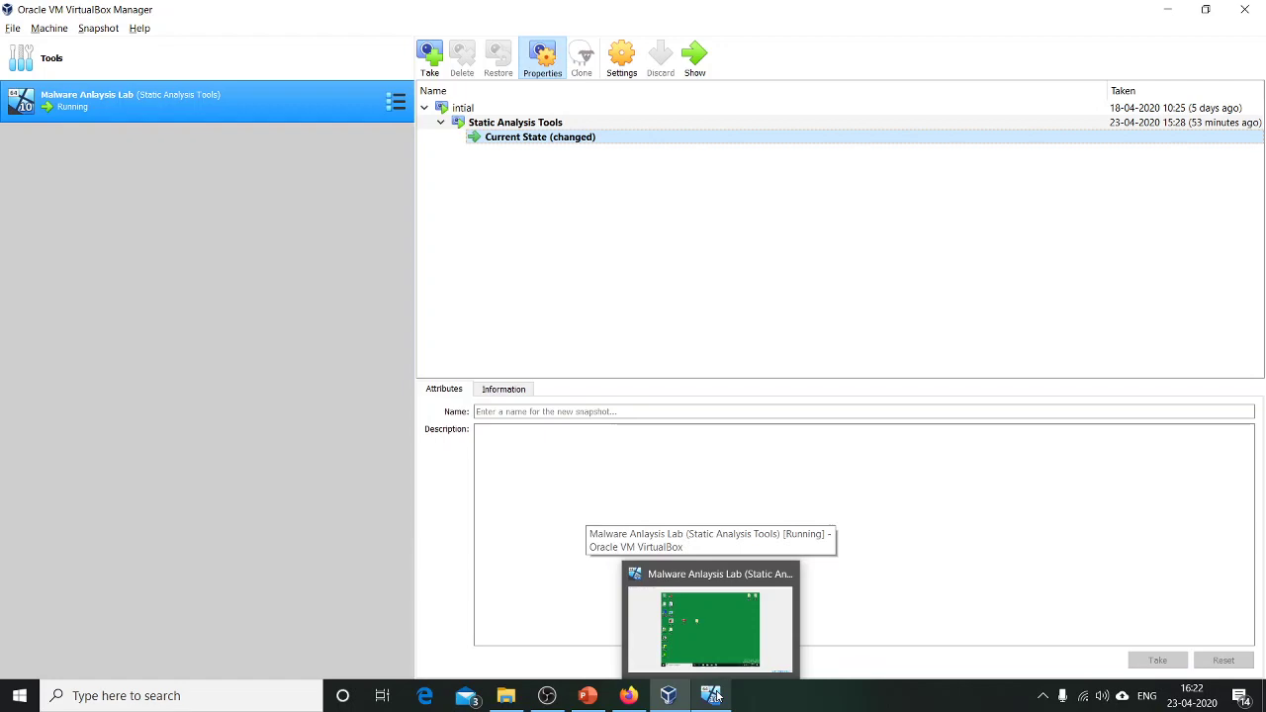
click(720, 695)
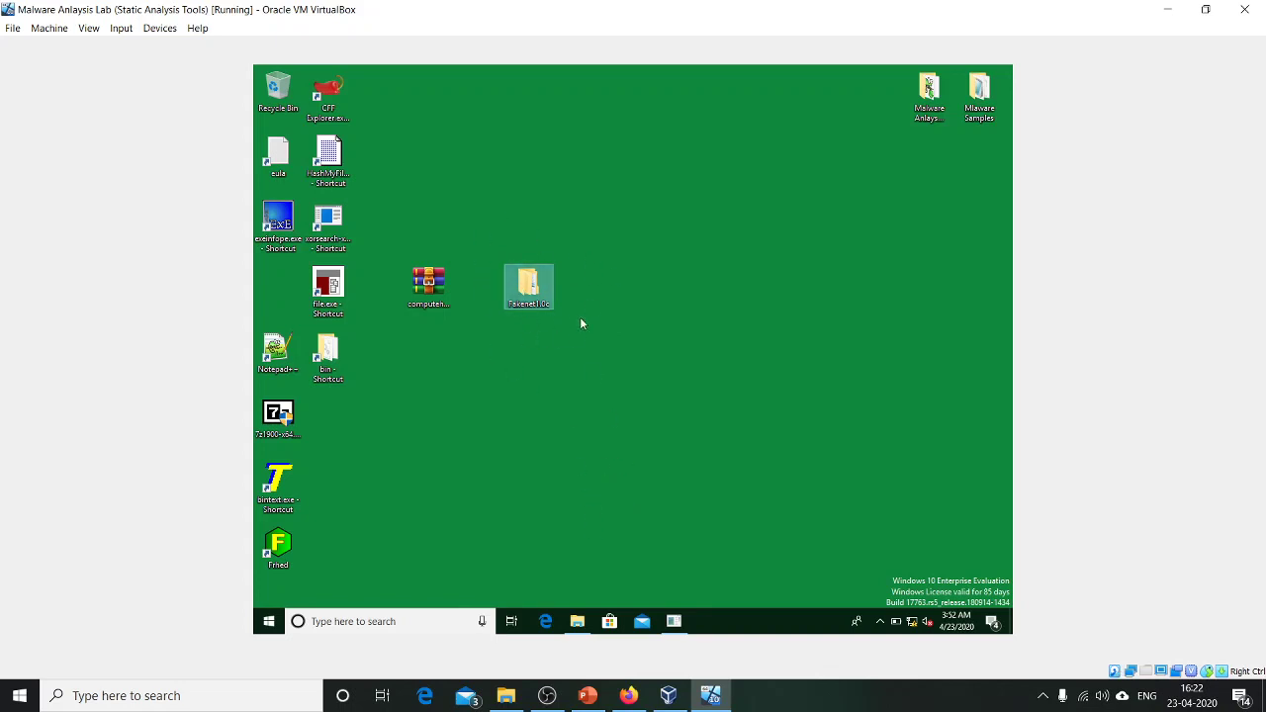
click(929, 109)
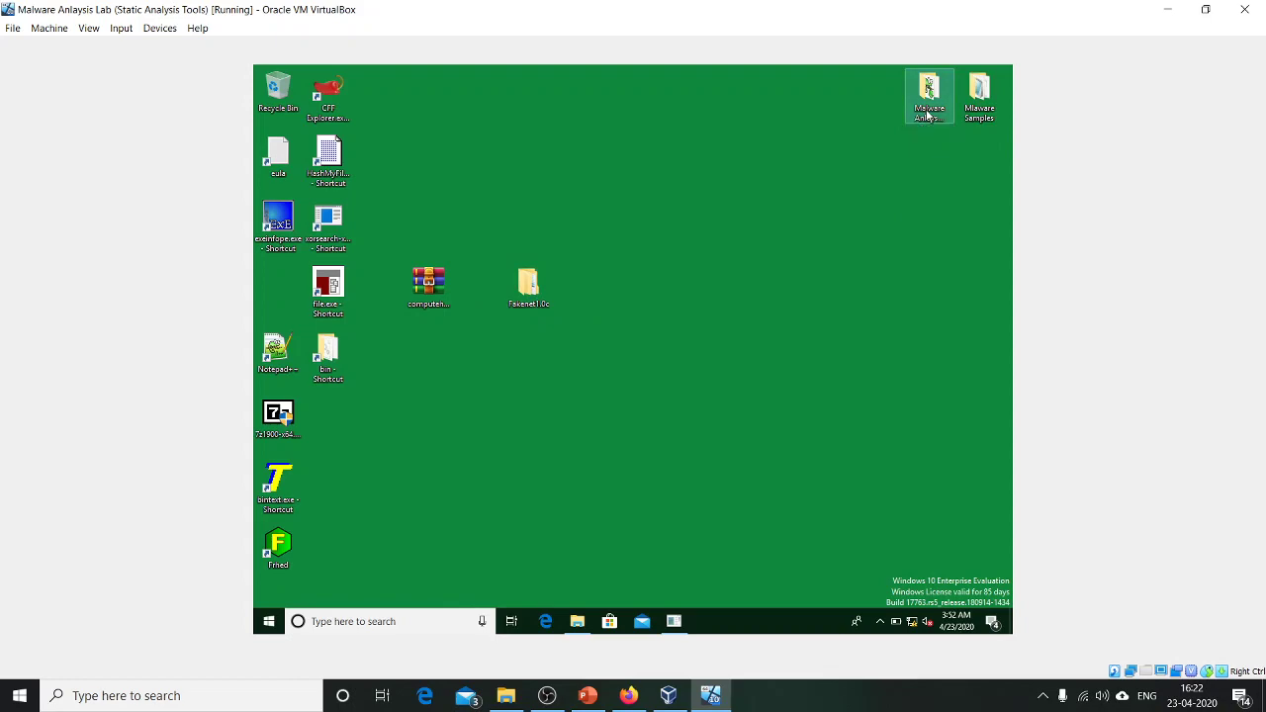
double_click(929, 114)
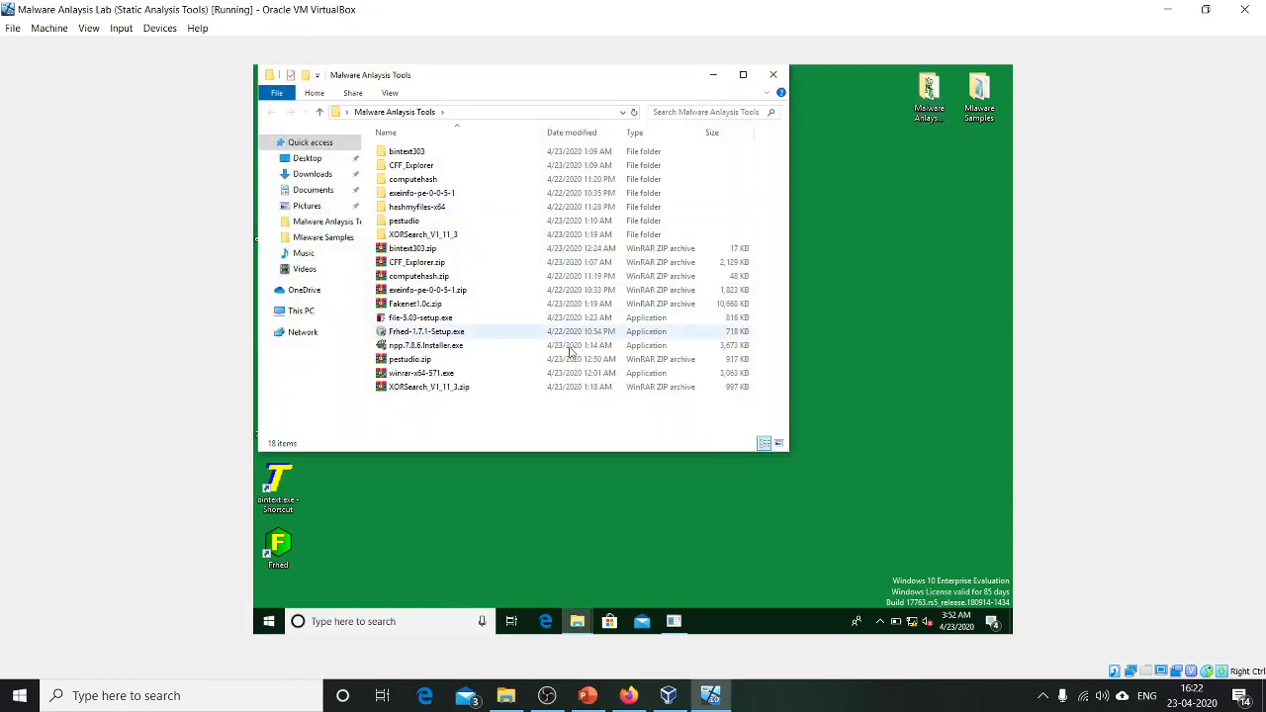
click(456, 306)
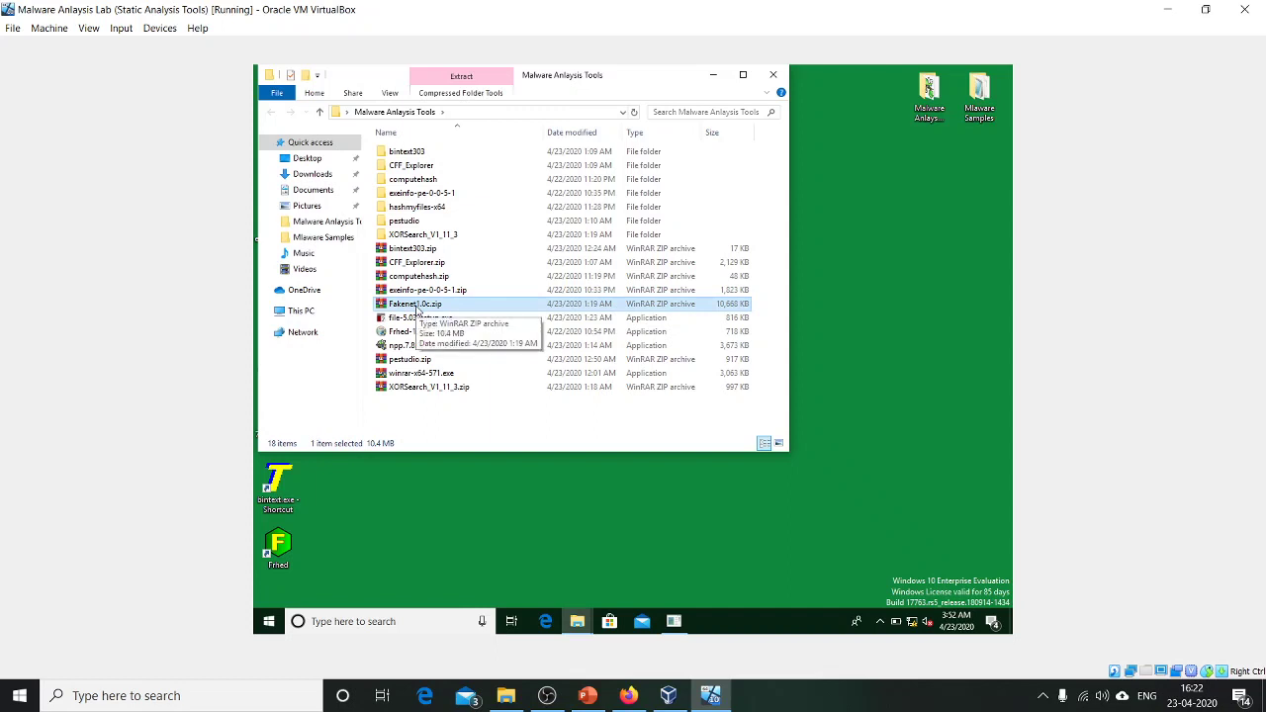
click(773, 75)
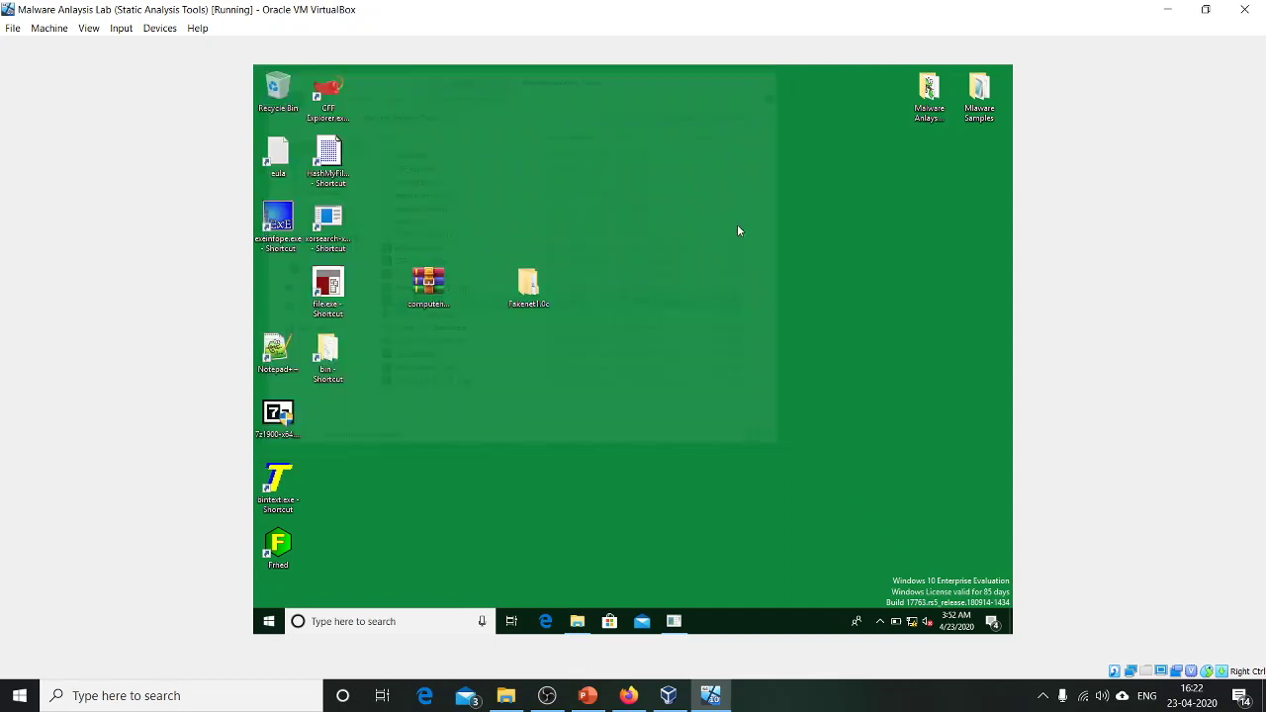
- Run FakeNet.exe as administrator from the Fakenet1.0b folder inside the desktop's Fakenet1.0c folder
double_click(526, 288)
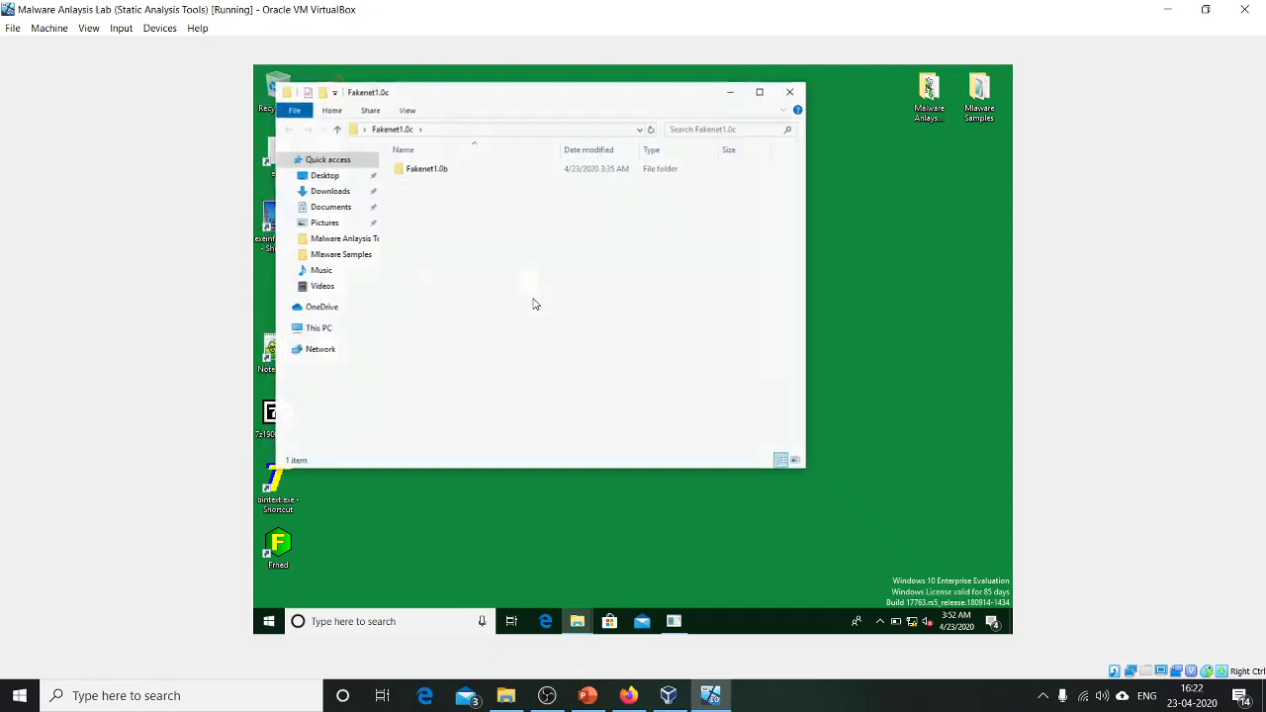
double_click(427, 179)
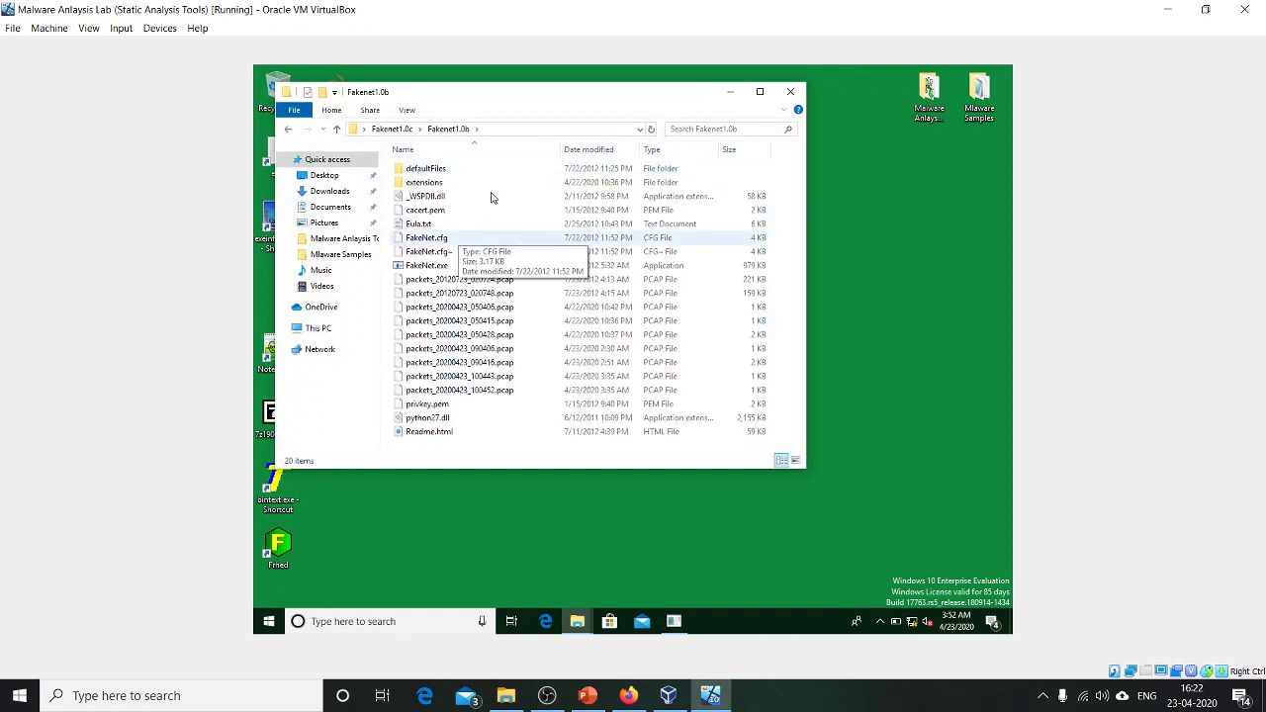
click(426, 269)
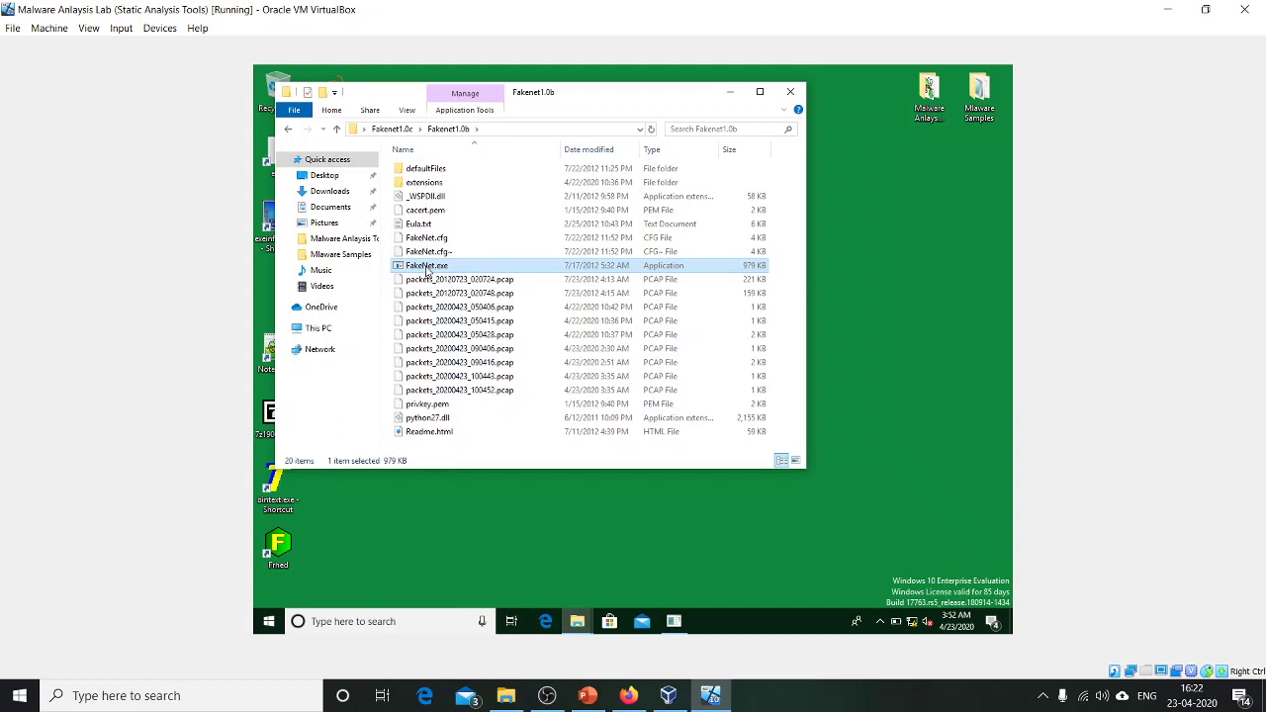
right_click(427, 269)
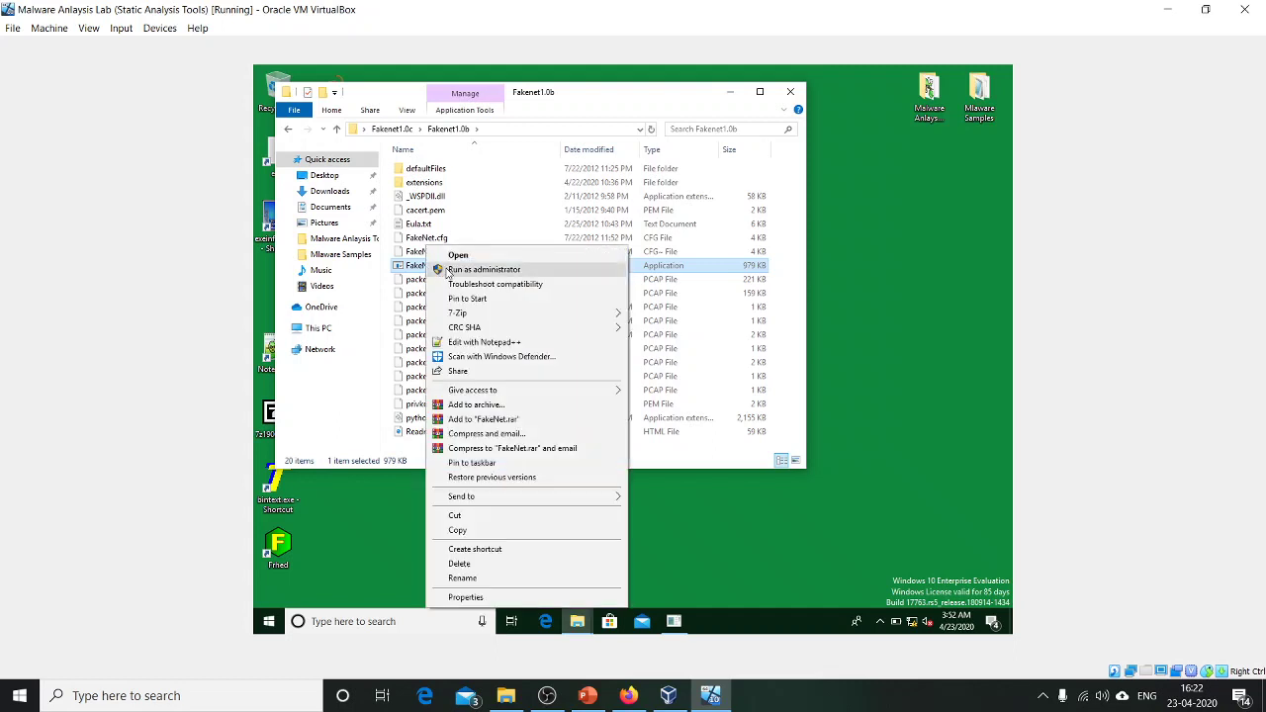
click(446, 271)
click(533, 441)
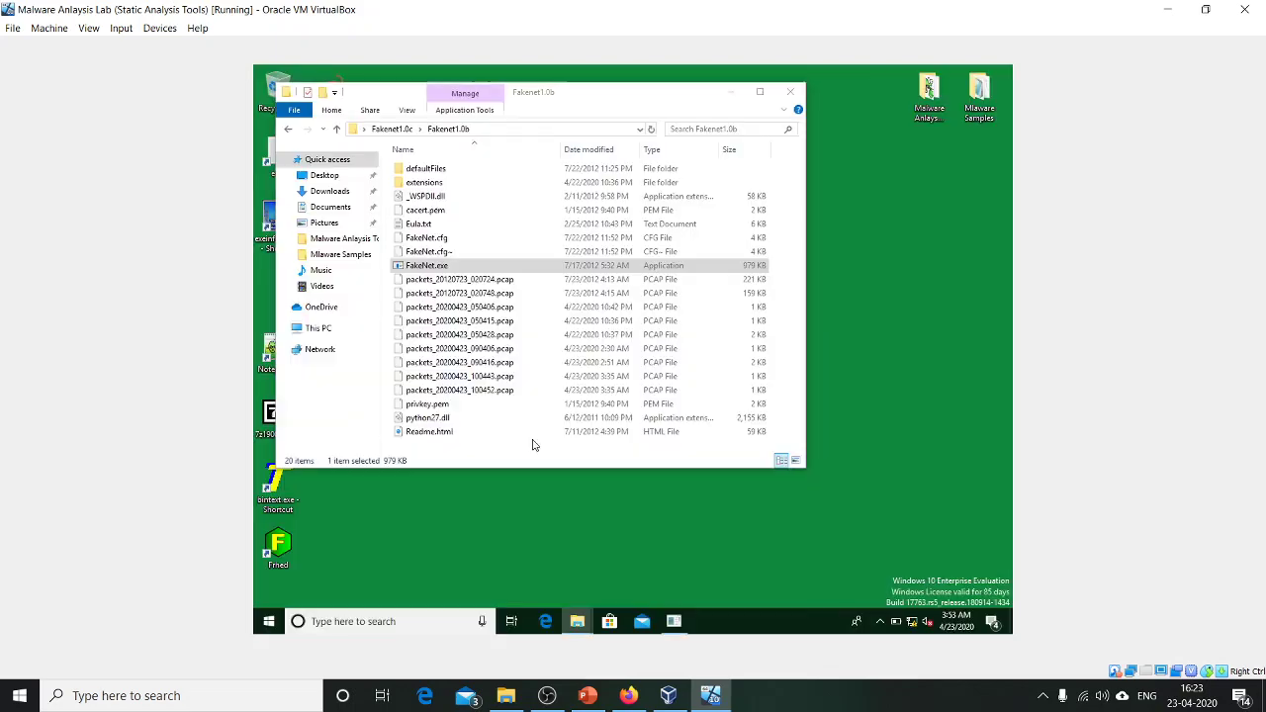
click(717, 382)
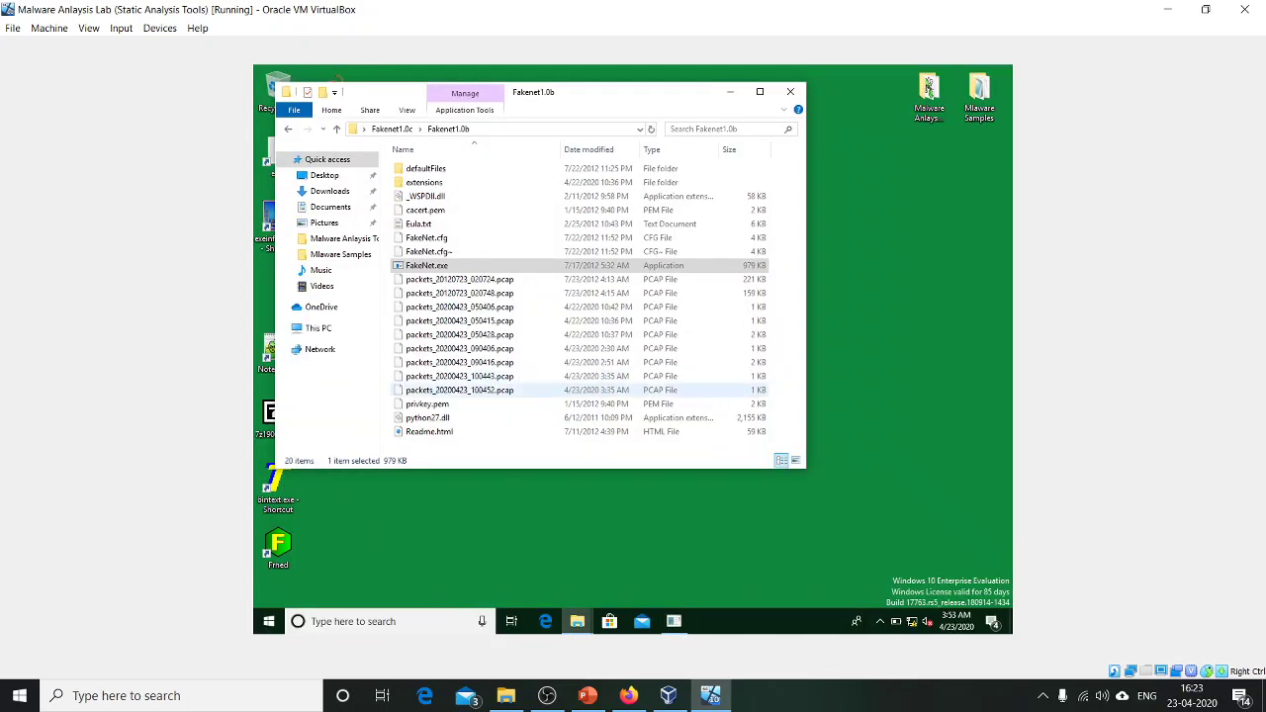
- Bring up the FakeNet console, move it higher on the desktop, and examine its output from the beginning
click(673, 621)
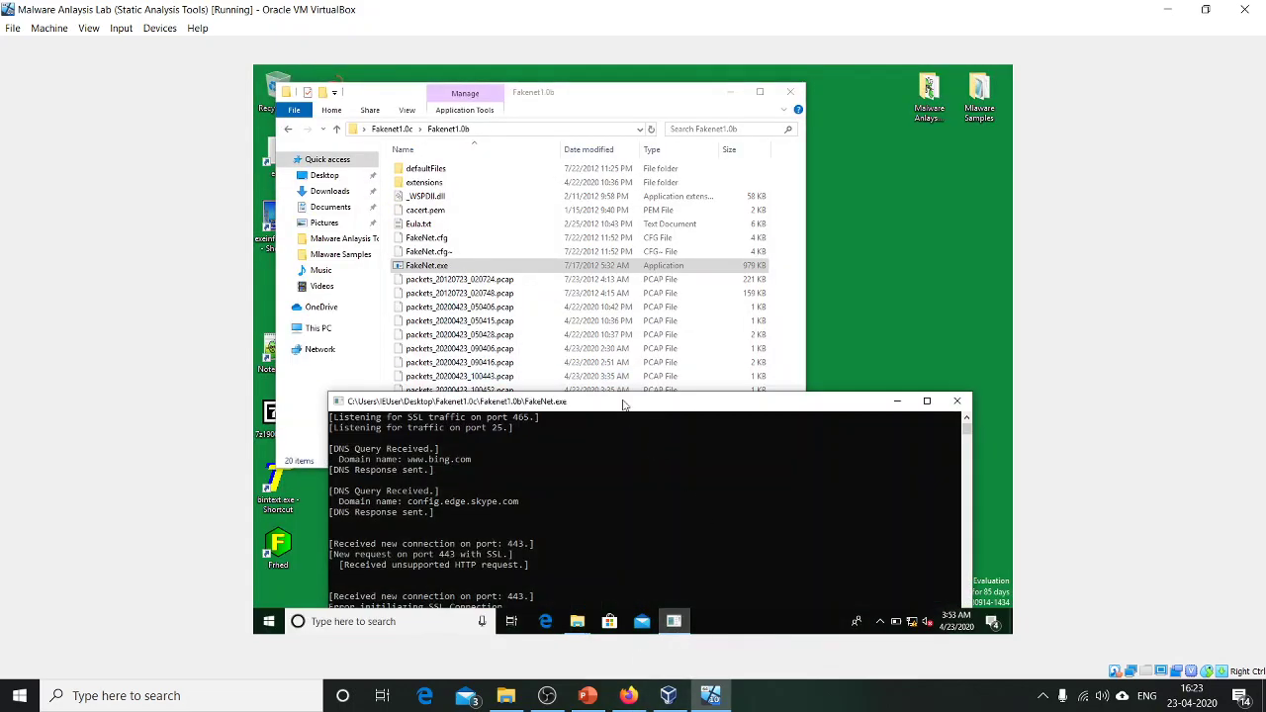
drag(624, 405, 660, 135)
scroll(716, 269, up, 5)
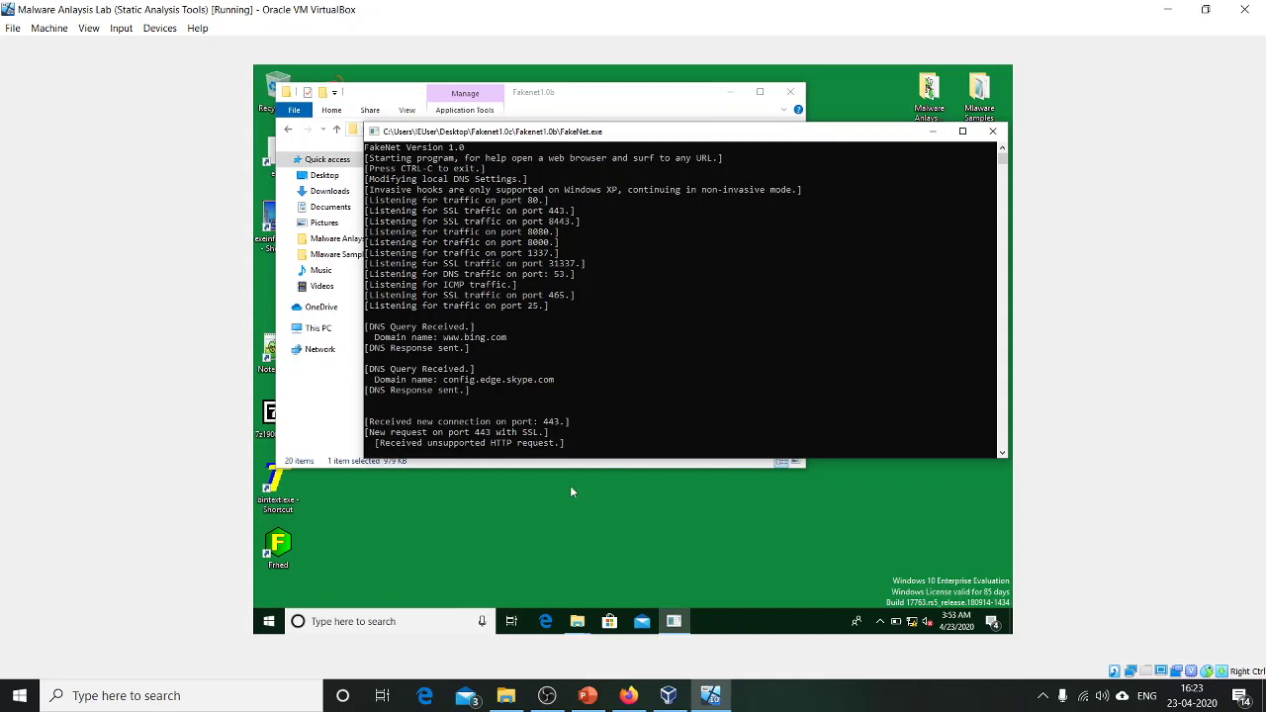
- Search Windows for "virus", open Virus & threat protection, and examine it together with the Firewall & network protection status
click(269, 624)
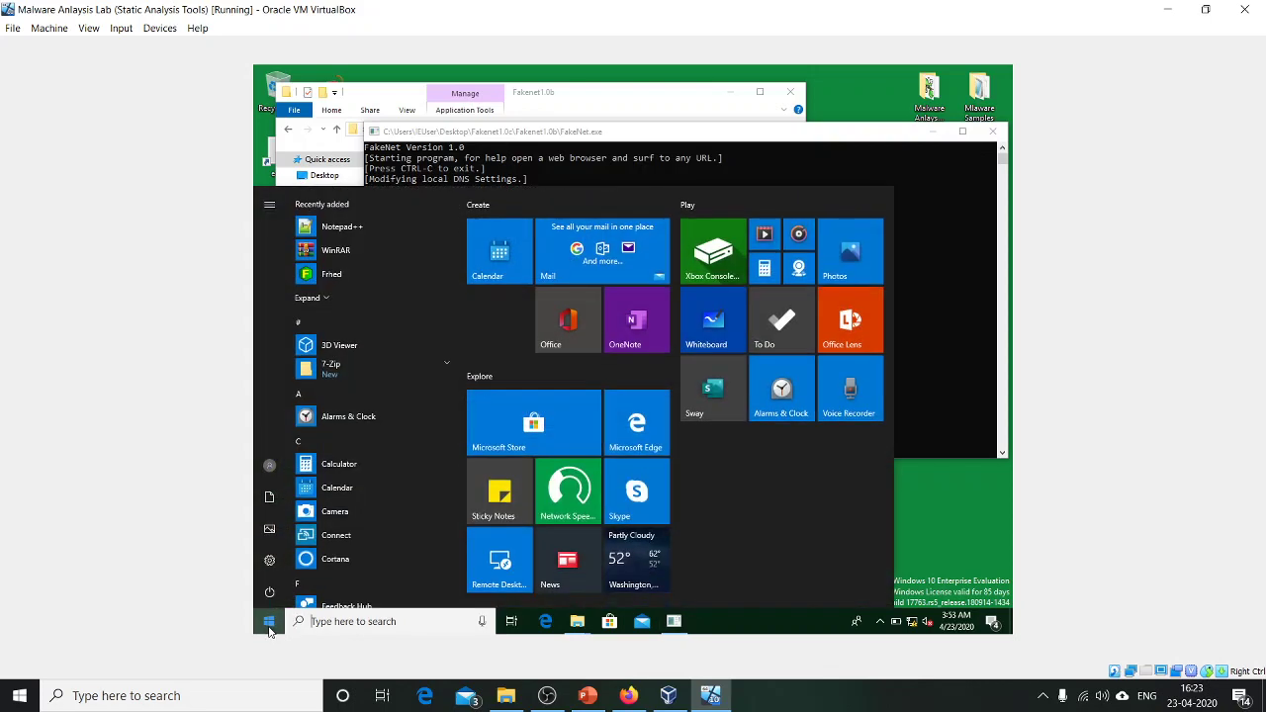
text(virus)
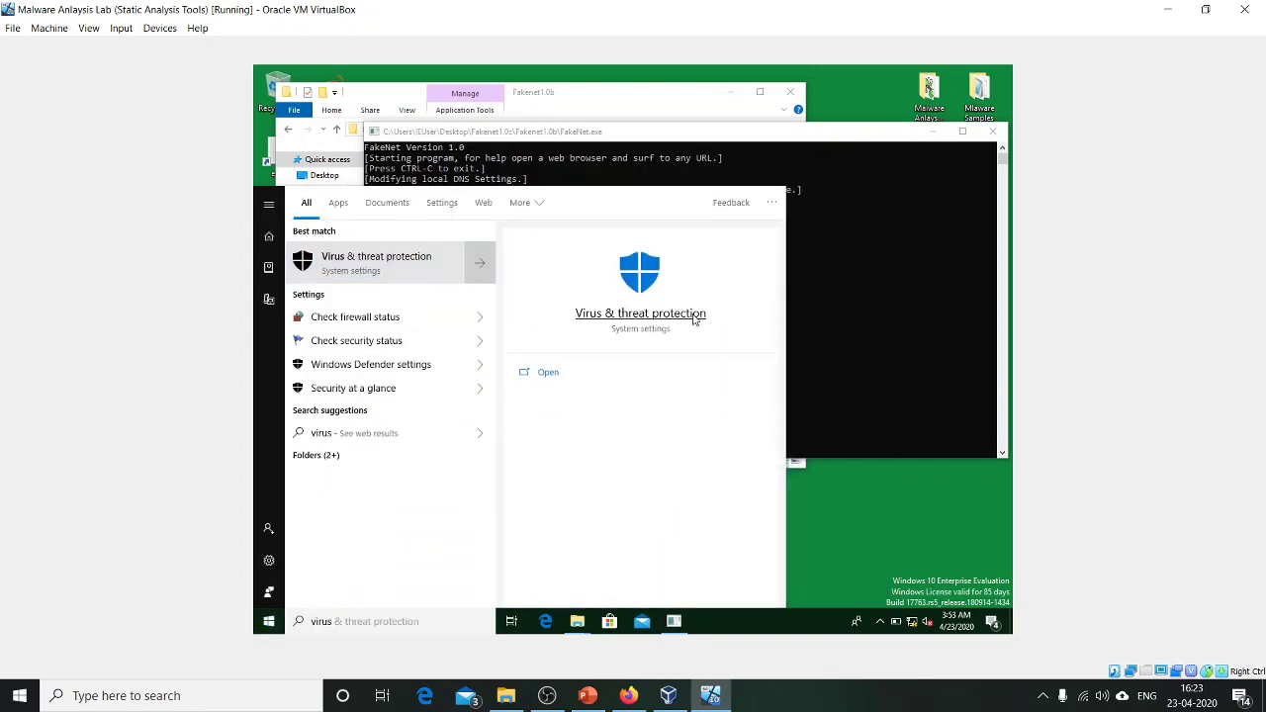
click(696, 317)
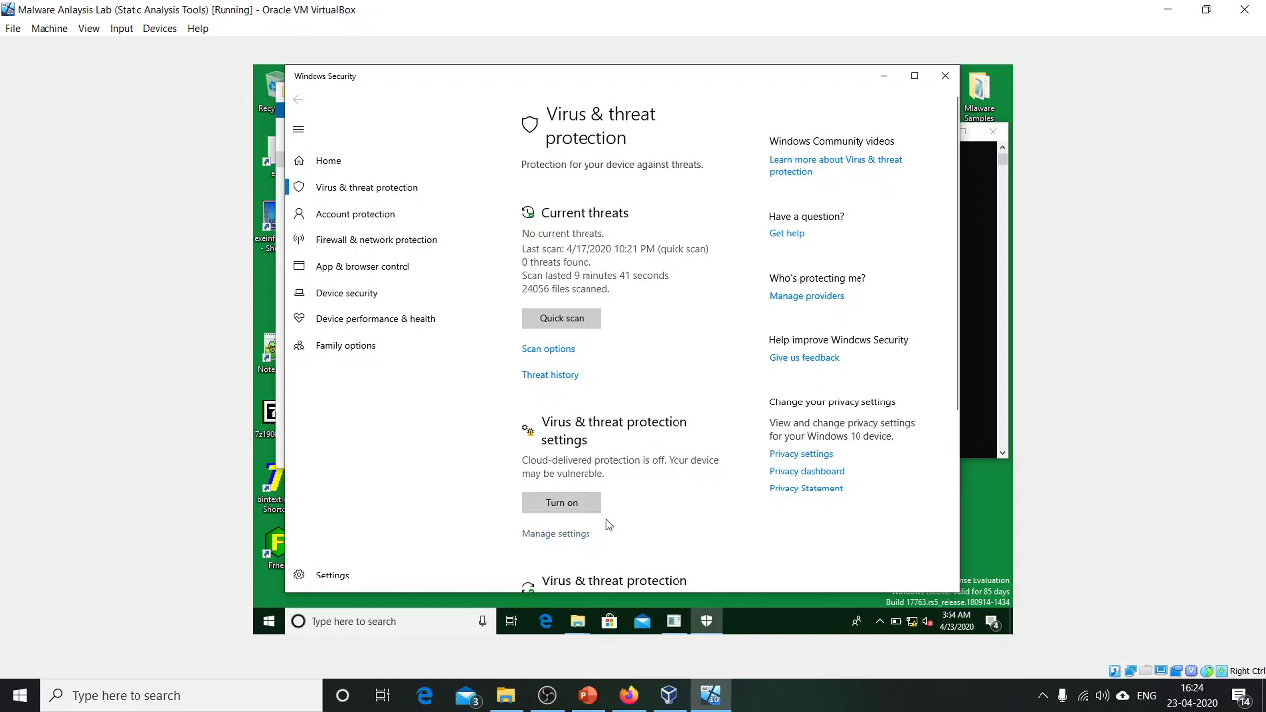
click(359, 249)
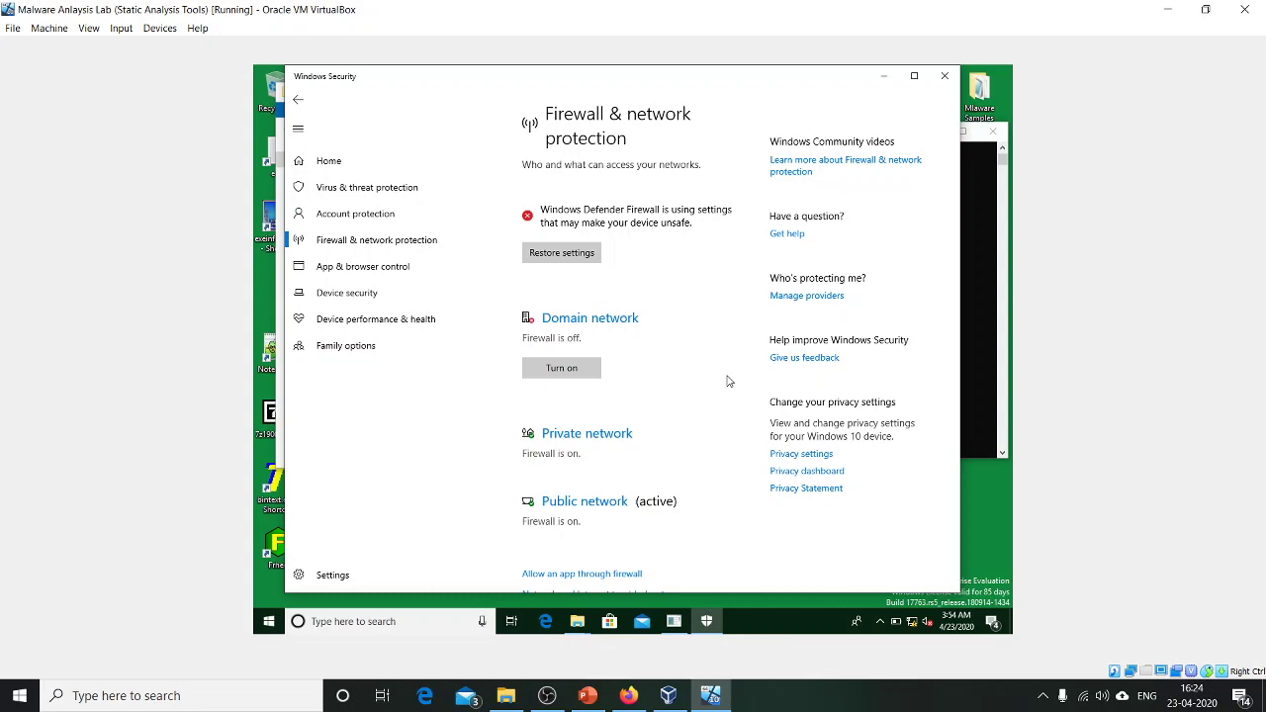
click(547, 696)
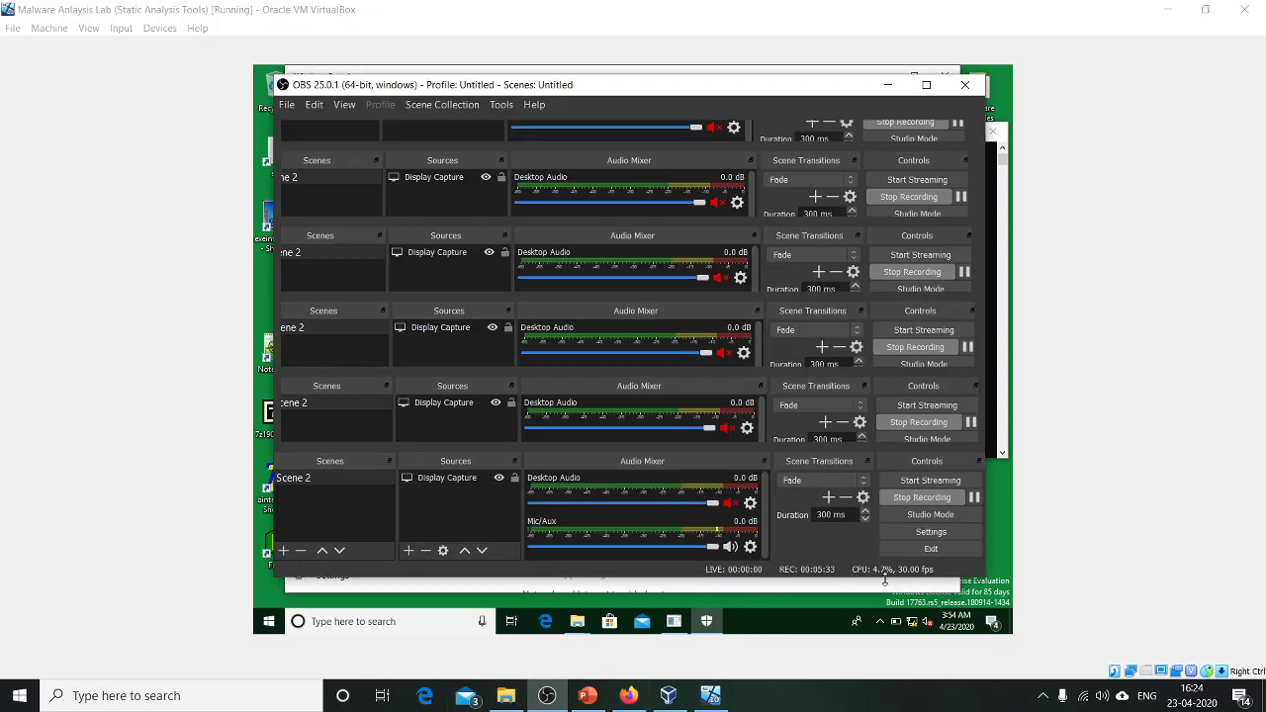